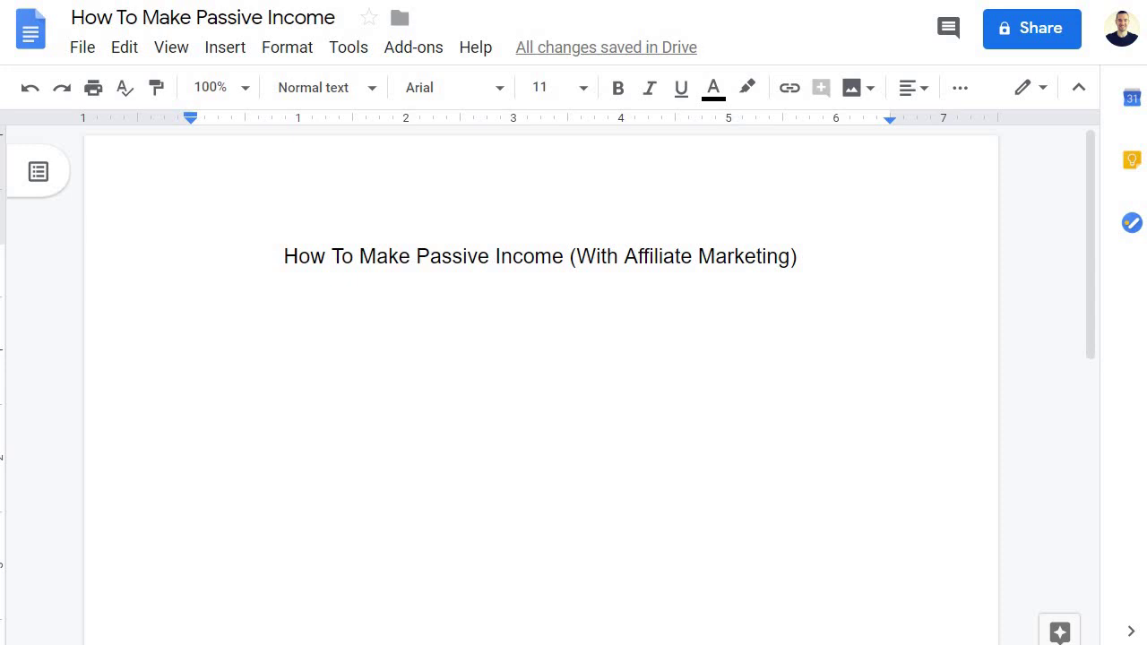
- Write 'Blogging' followed by five lines: Write a blog post, Optimize it, Give it some time, Get some links, Do some on-page
{"action": "type", "text": "B"}
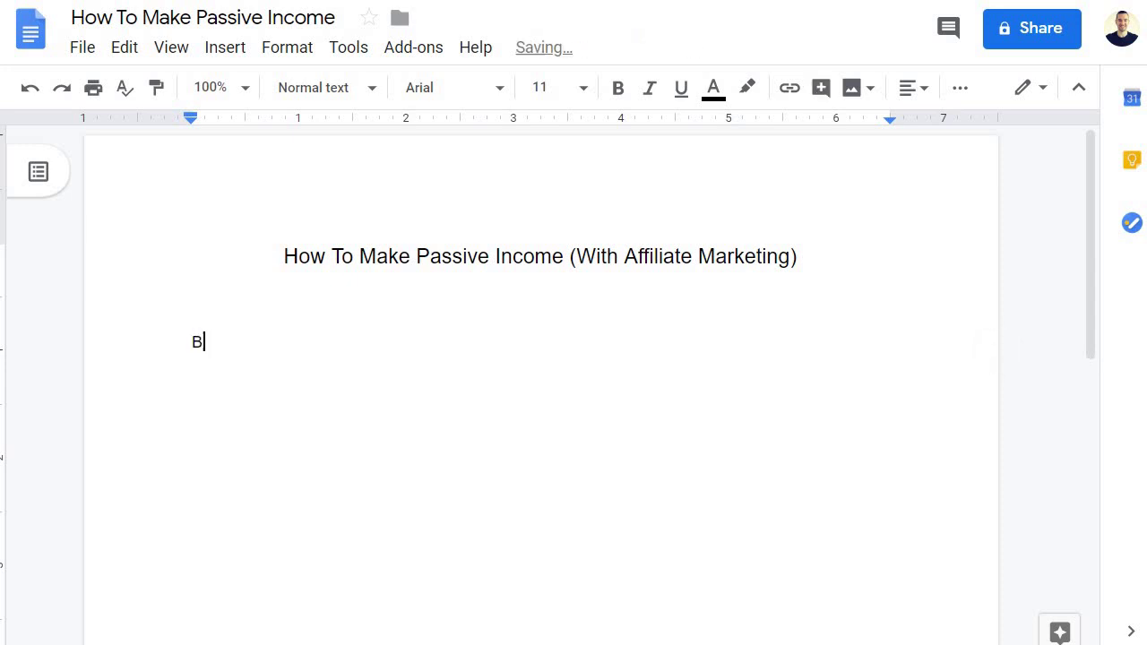
{"action": "type", "text": "logging"}
{"action": "key", "text": "Return"}
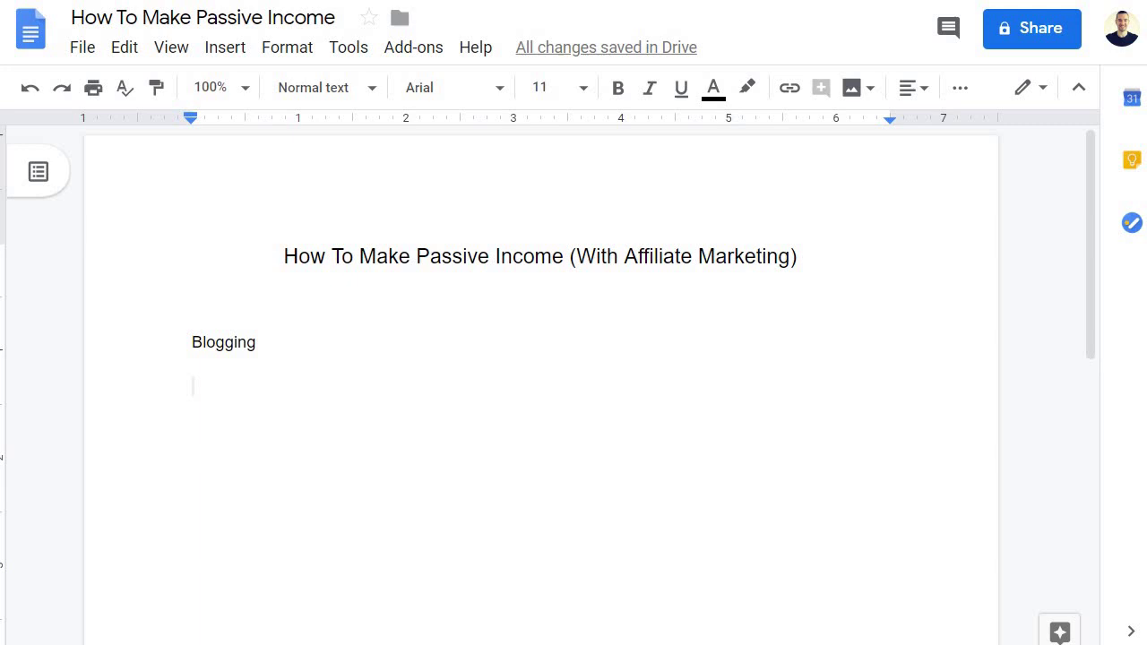
{"action": "type", "text": "Wr"}
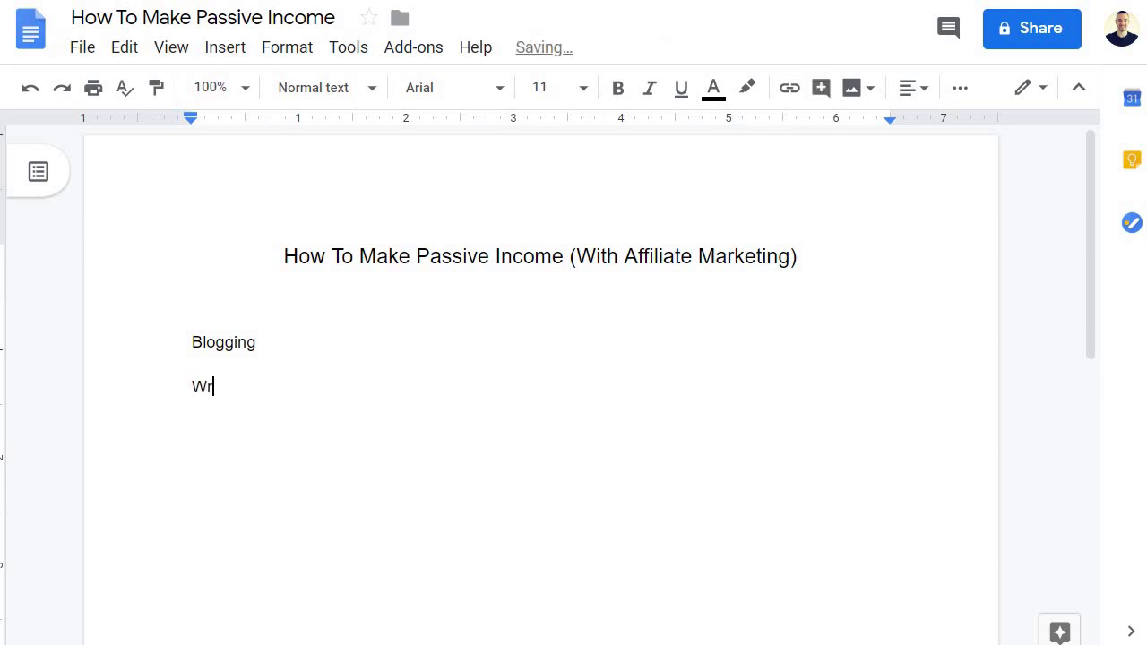
{"action": "type", "text": "ite a blog post"}
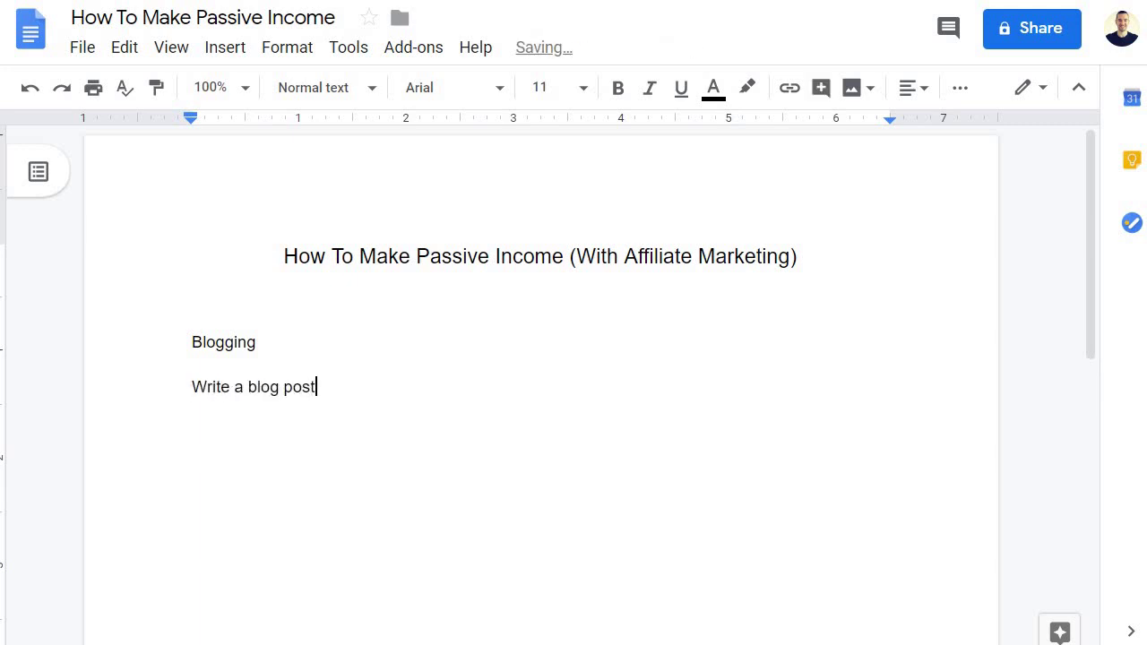
{"action": "key", "text": "Return"}
{"action": "type", "text": "Optimize it"}
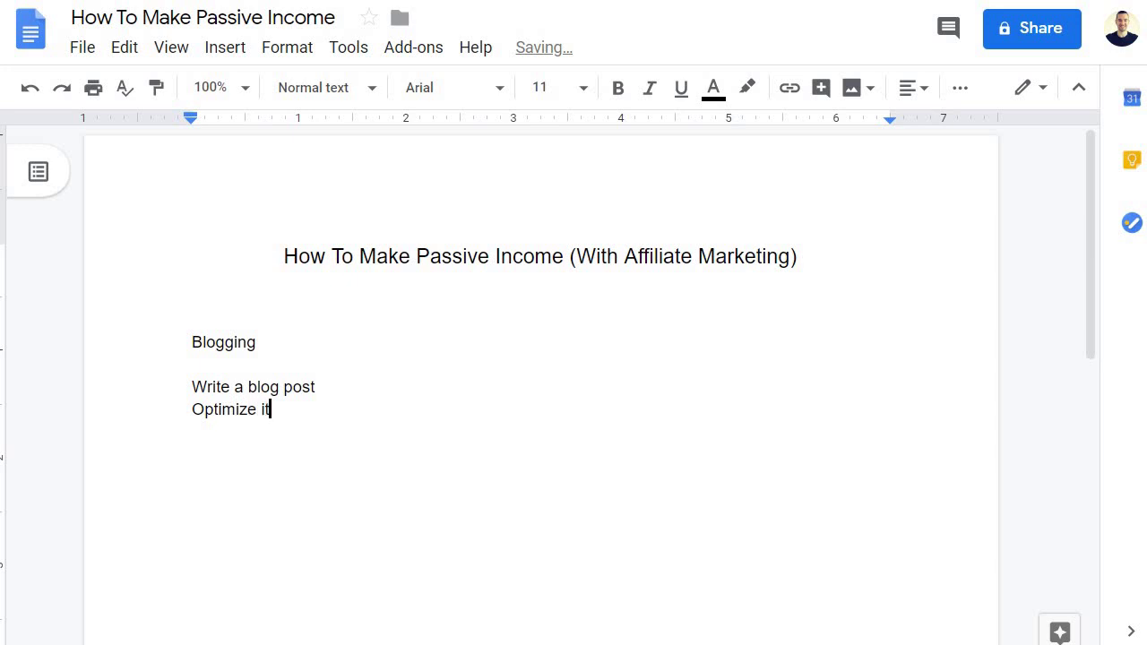
{"action": "key", "text": "Return"}
{"action": "type", "text": "Give it some time"}
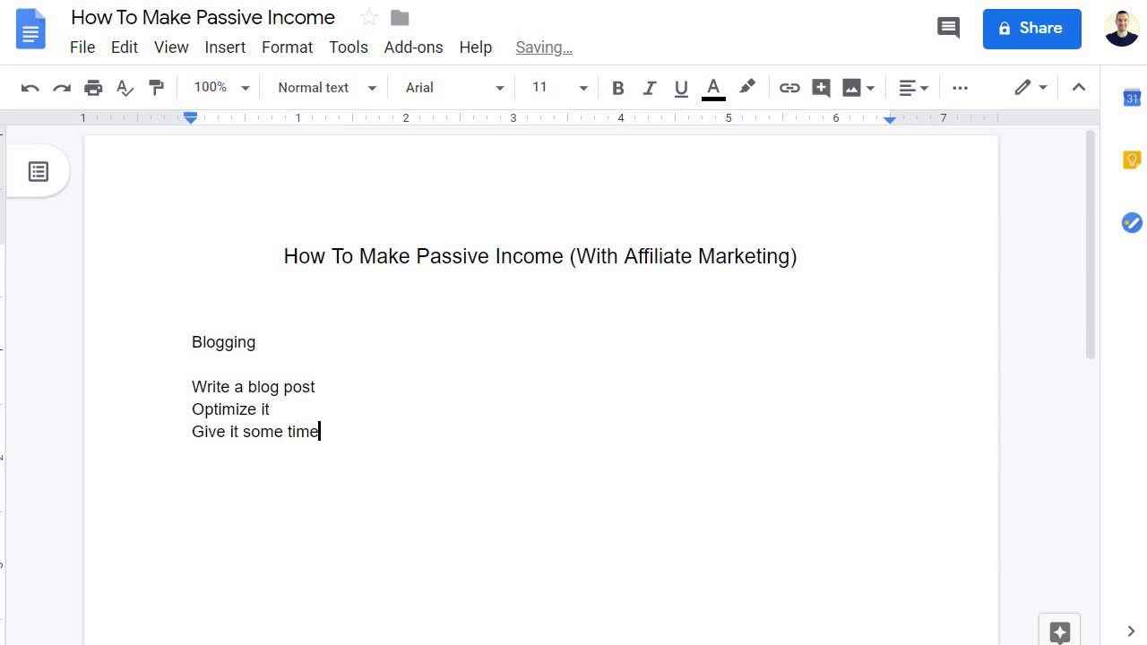
{"action": "key", "text": "Return"}
{"action": "type", "text": "Get some links"}
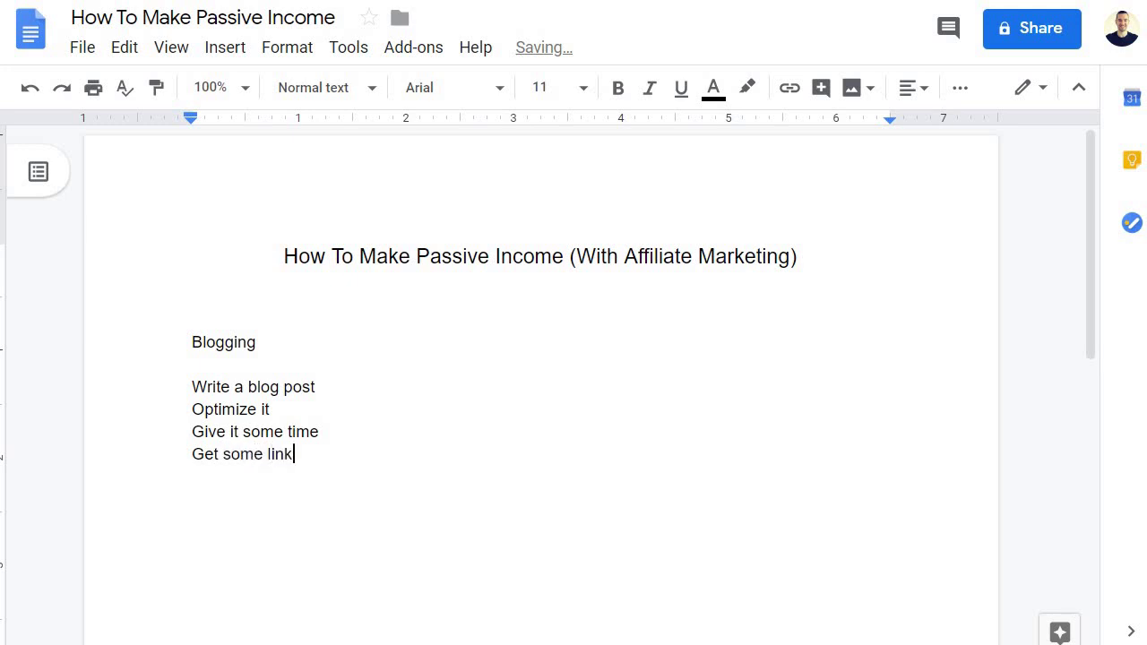
{"action": "key", "text": "Return"}
{"action": "type", "text": "Do some on"}
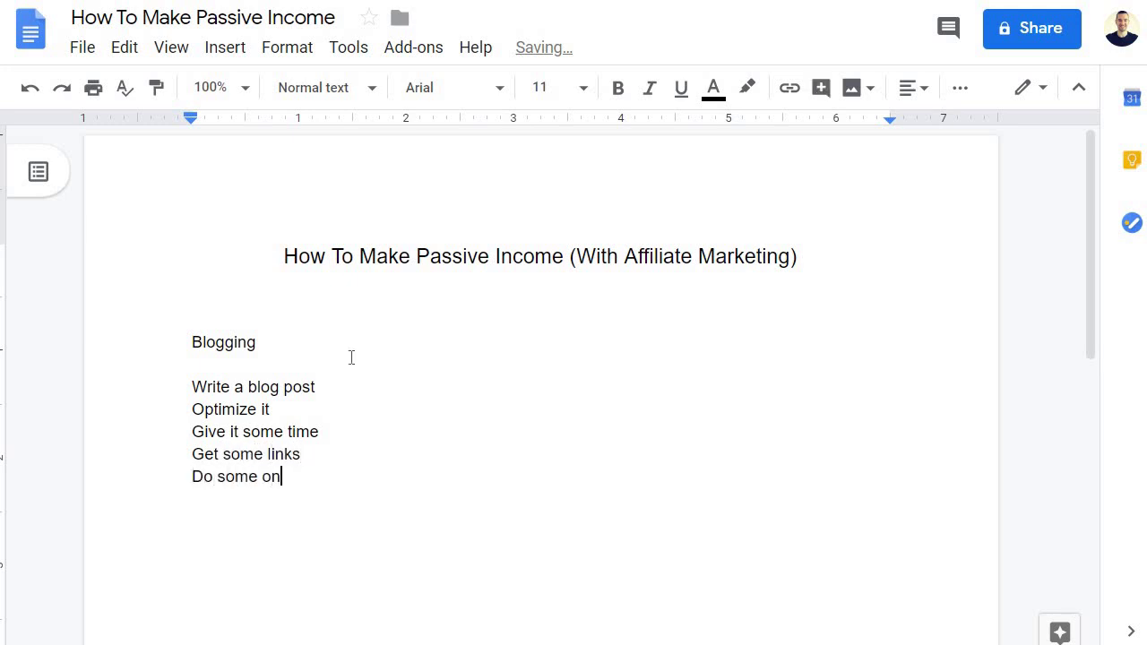
{"action": "type", "text": "-page"}
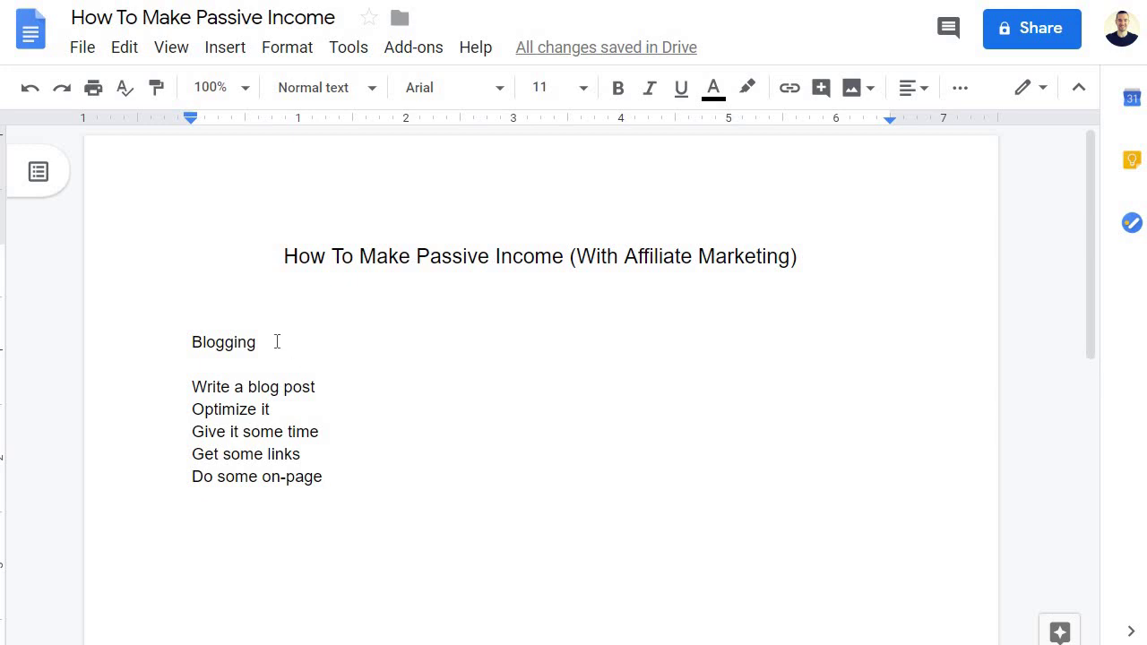
- Make the Blogging heading bold and add a new line after 'Do some on-page'
{"action": "left_click_drag", "start_coordinate": [277, 342], "coordinate": [185, 348]}
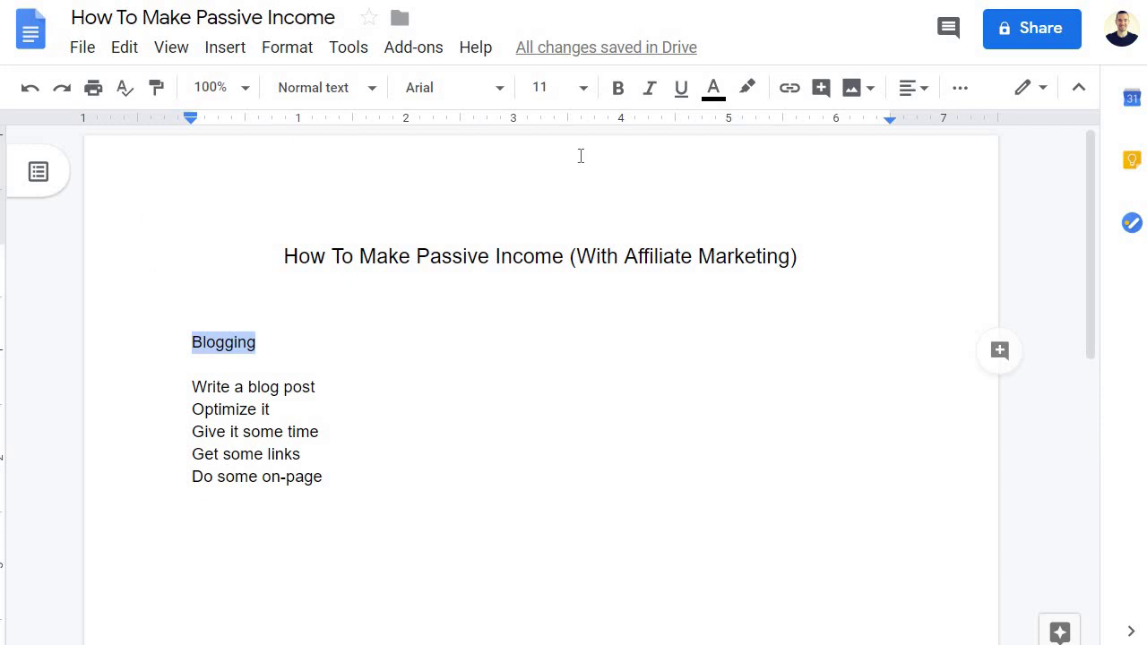
{"action": "left_click", "coordinate": [619, 90]}
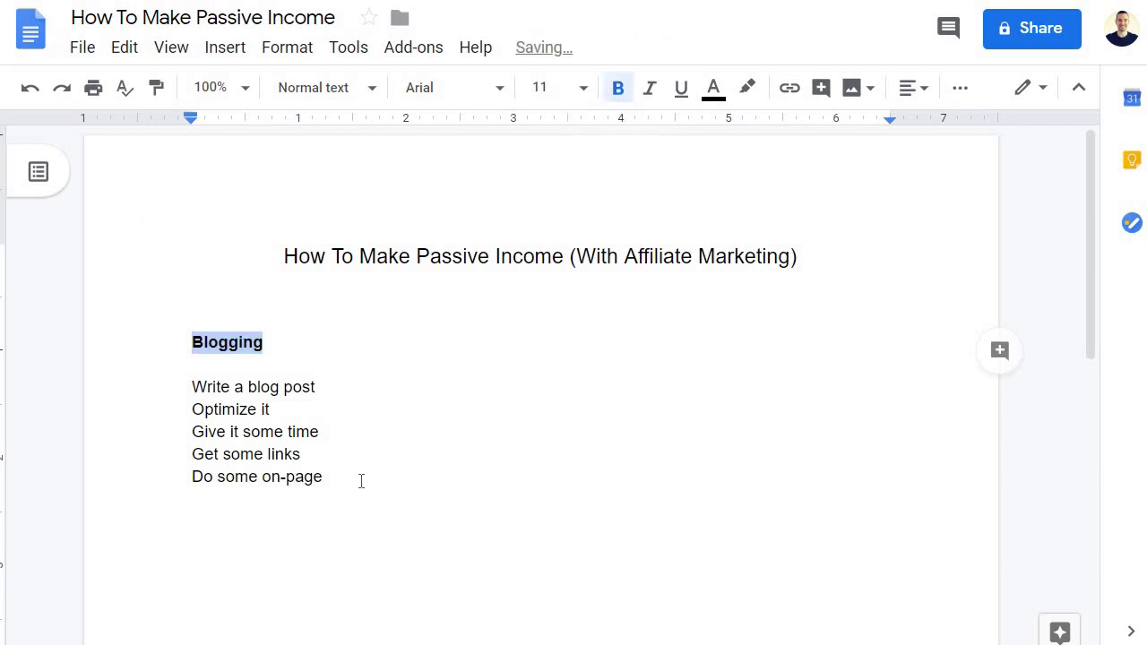
{"action": "left_click", "coordinate": [361, 481]}
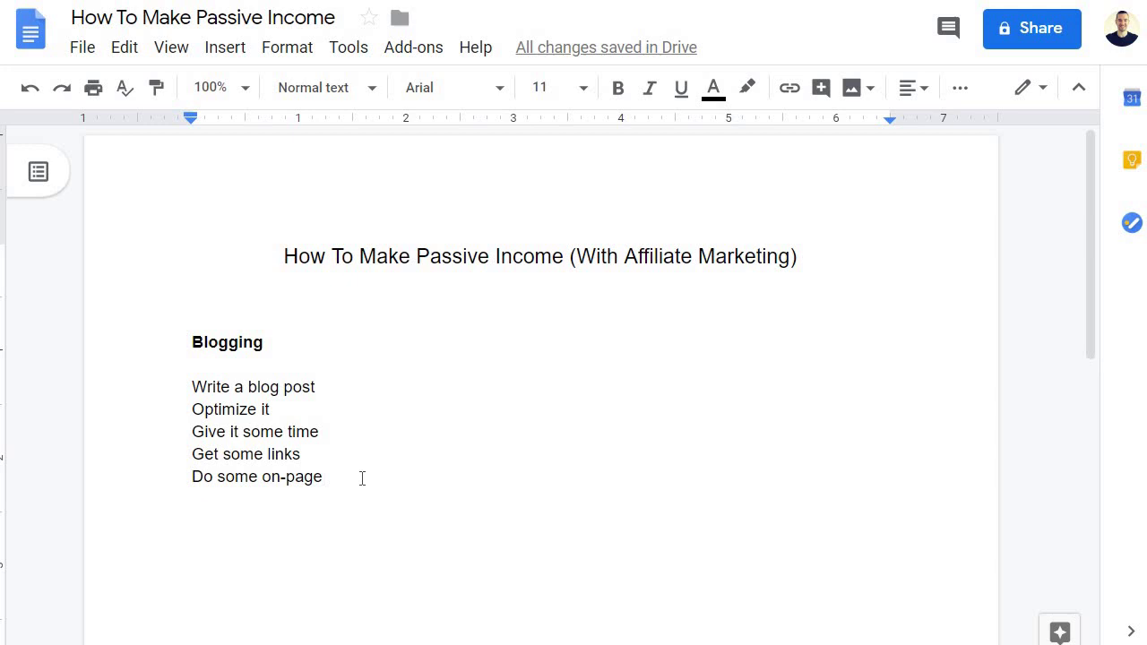
{"action": "key", "text": "Return"}
{"action": "key", "text": "Return"}
- Add 'YouTube Videos' with the lines Record a video, Optimize it, Give it some time
{"action": "type", "text": "YouTube "}
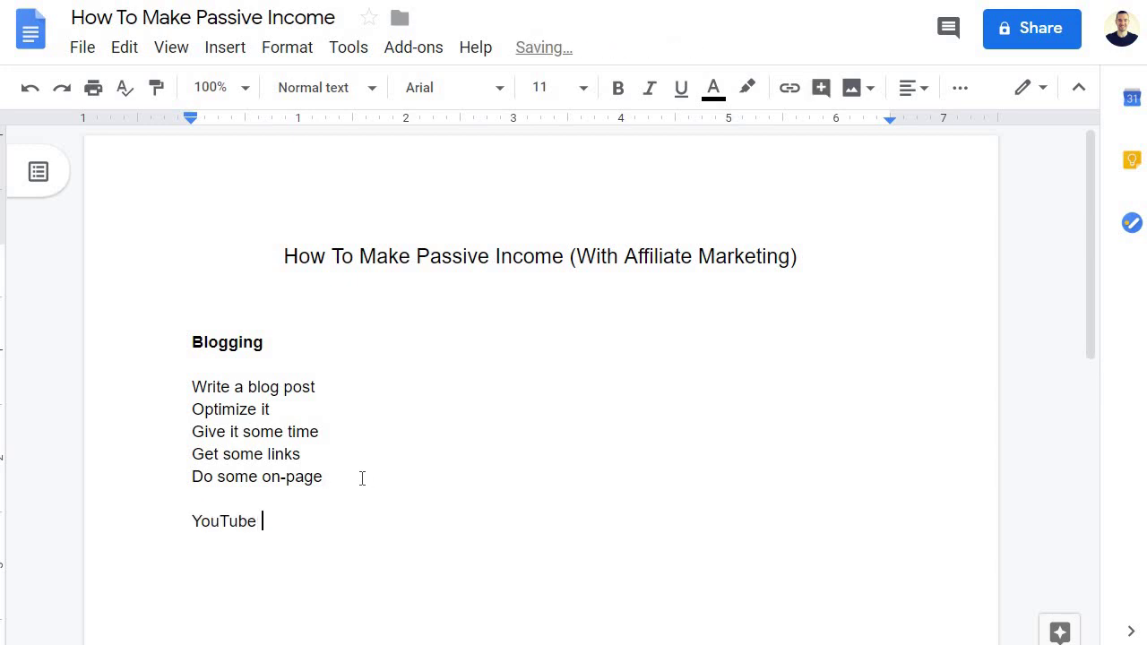
{"action": "type", "text": "Videos"}
{"action": "key", "text": "Return"}
{"action": "key", "text": "Return"}
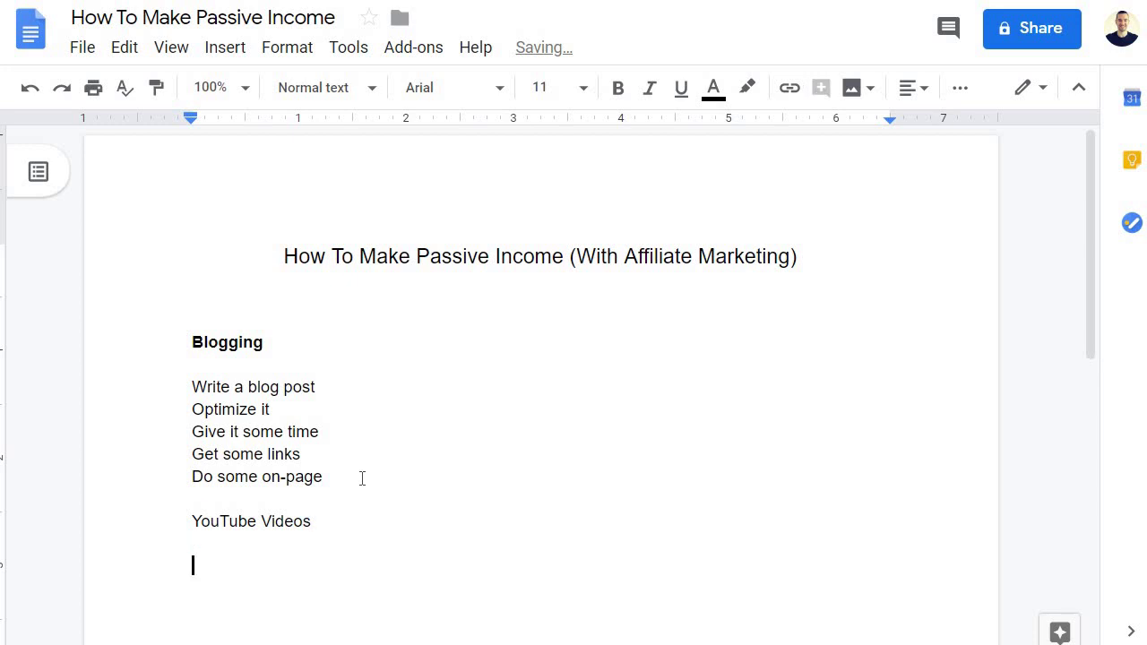
{"action": "scroll", "coordinate": [678, 438], "scroll_direction": "down", "scroll_amount": 1}
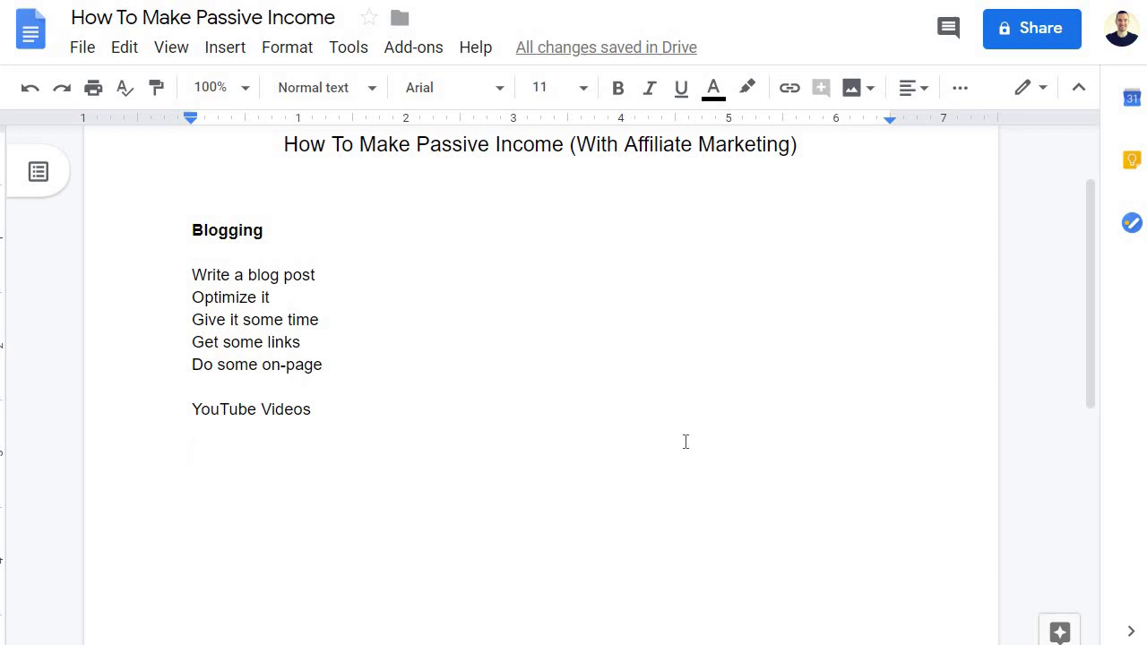
{"action": "type", "text": "Record a video"}
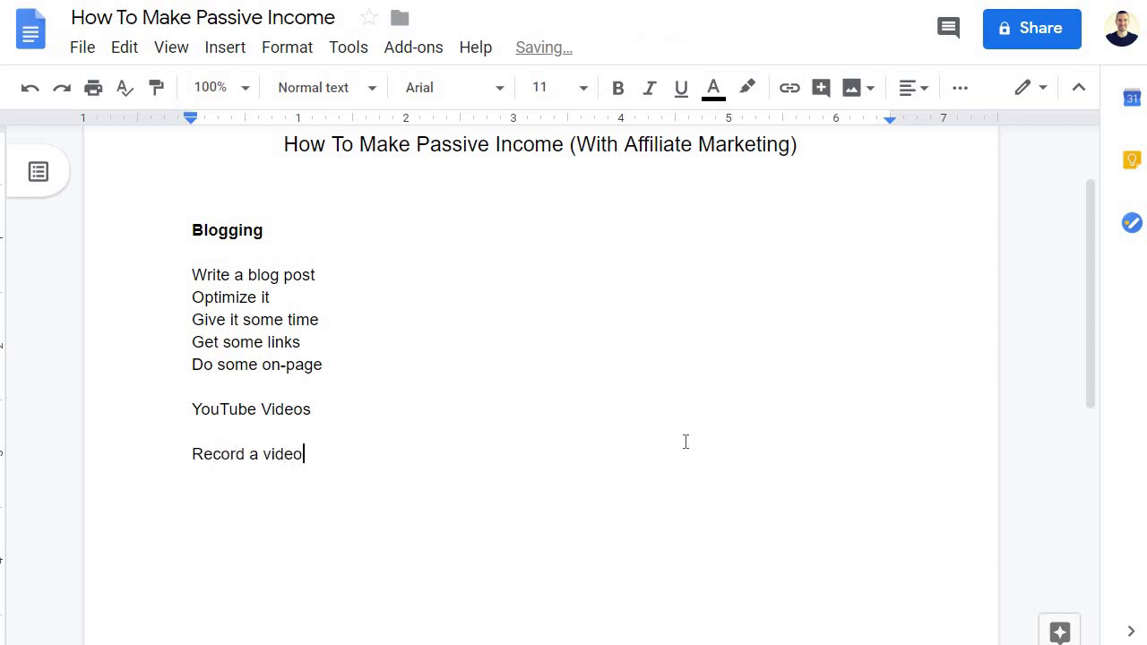
{"action": "key", "text": "Return"}
{"action": "type", "text": "Optimize it"}
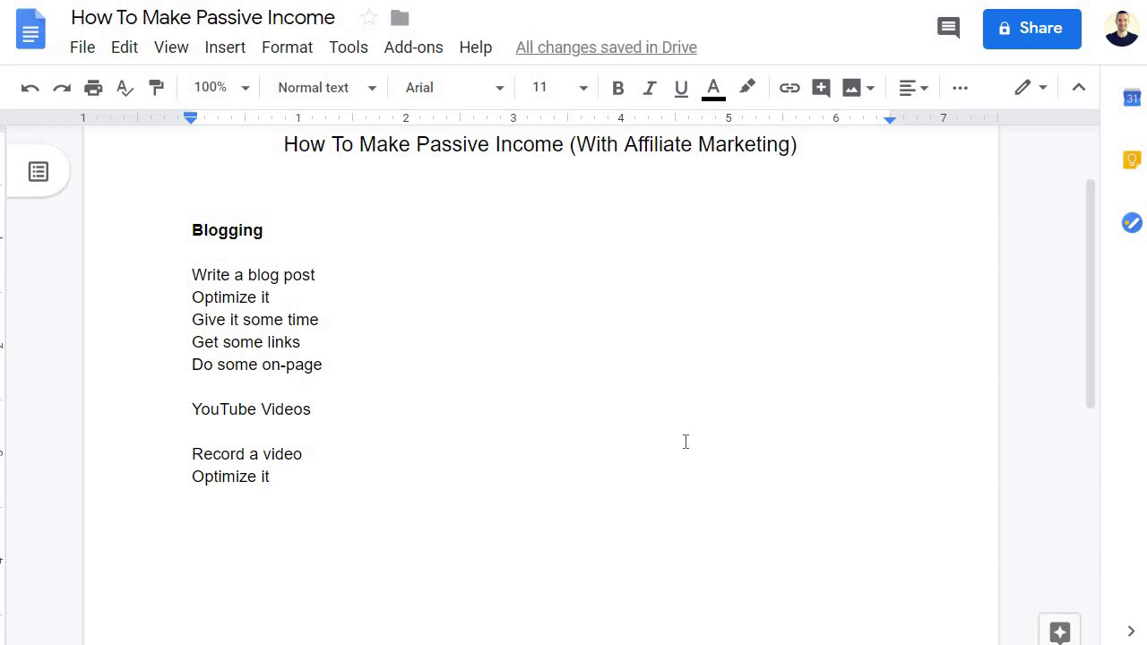
{"action": "key", "text": "Return"}
{"action": "type", "text": "Give it "}
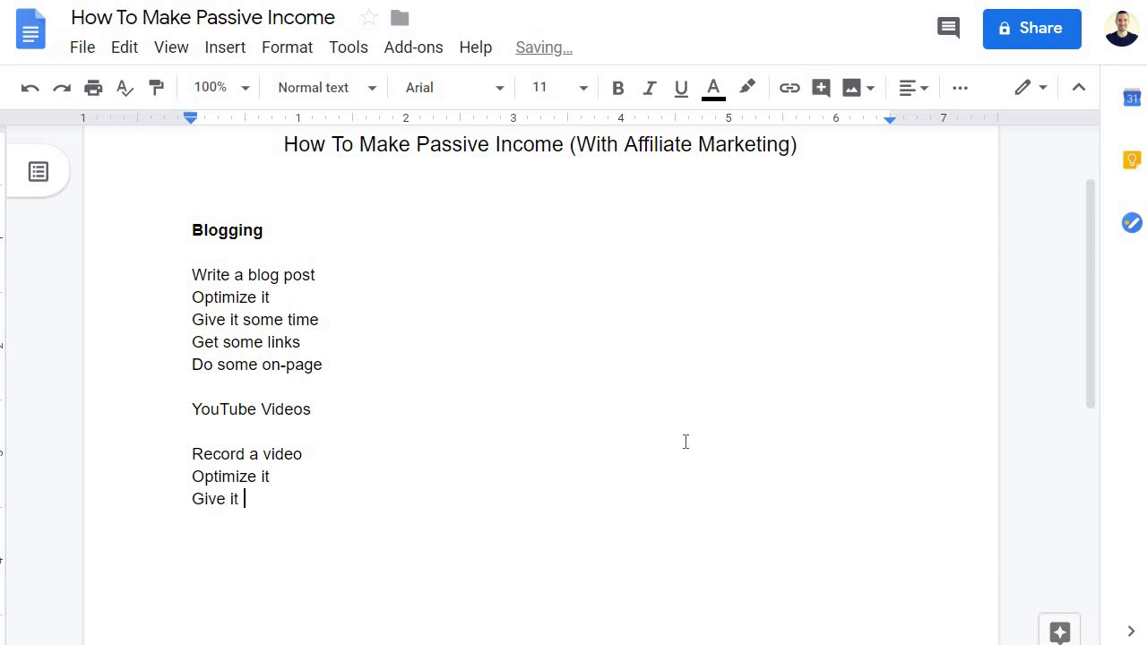
{"action": "type", "text": "some time"}
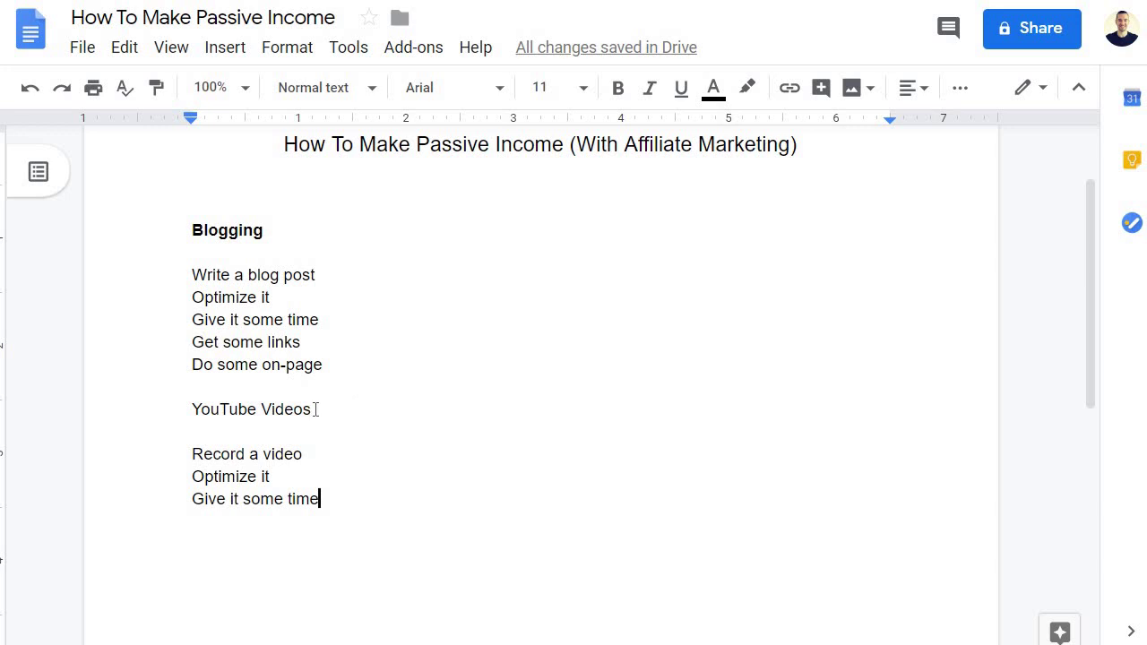
- Bold the 'YouTube Videos' heading and return to the end of 'Give it some time'
{"action": "left_click_drag", "start_coordinate": [315, 410], "coordinate": [185, 416]}
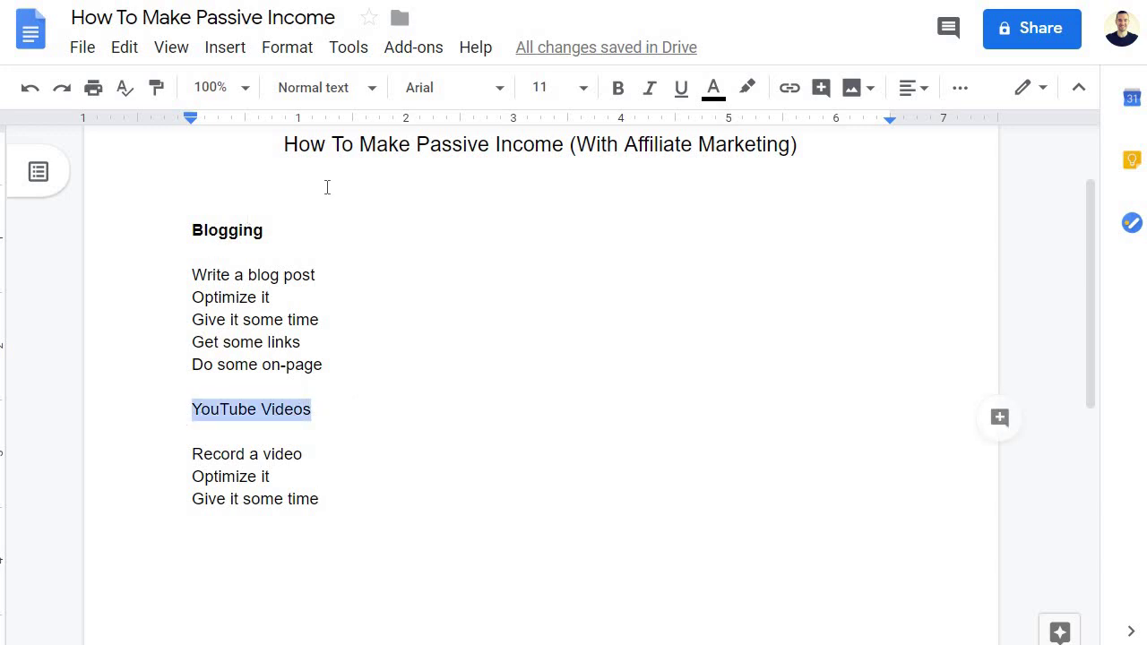
{"action": "left_click", "coordinate": [615, 91]}
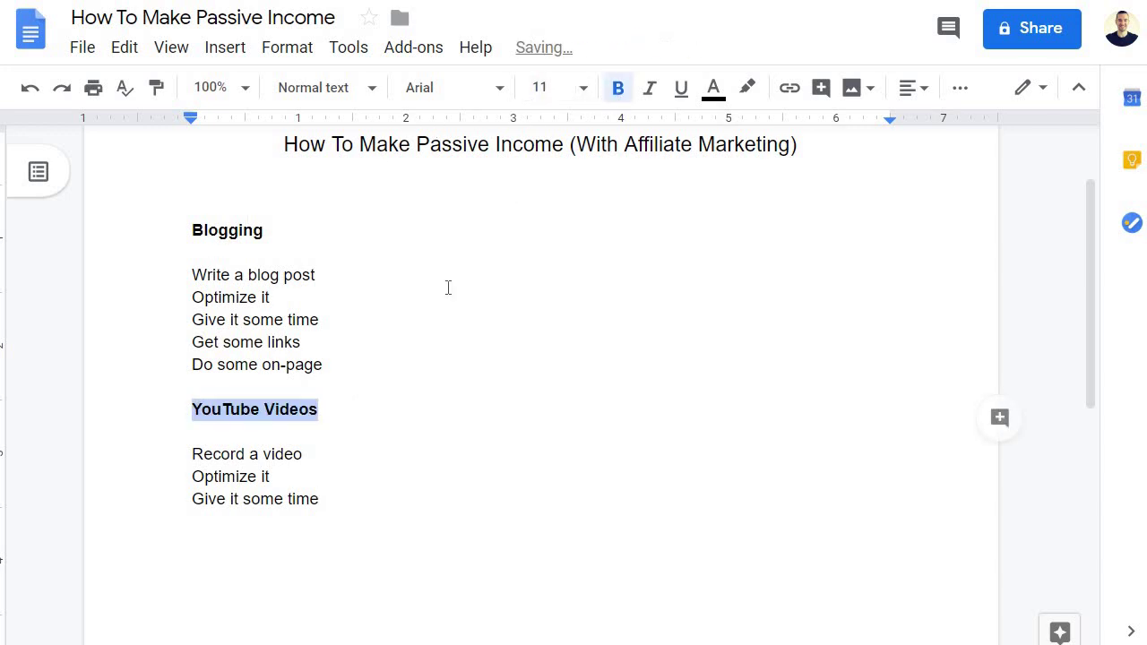
{"action": "left_click", "coordinate": [352, 498]}
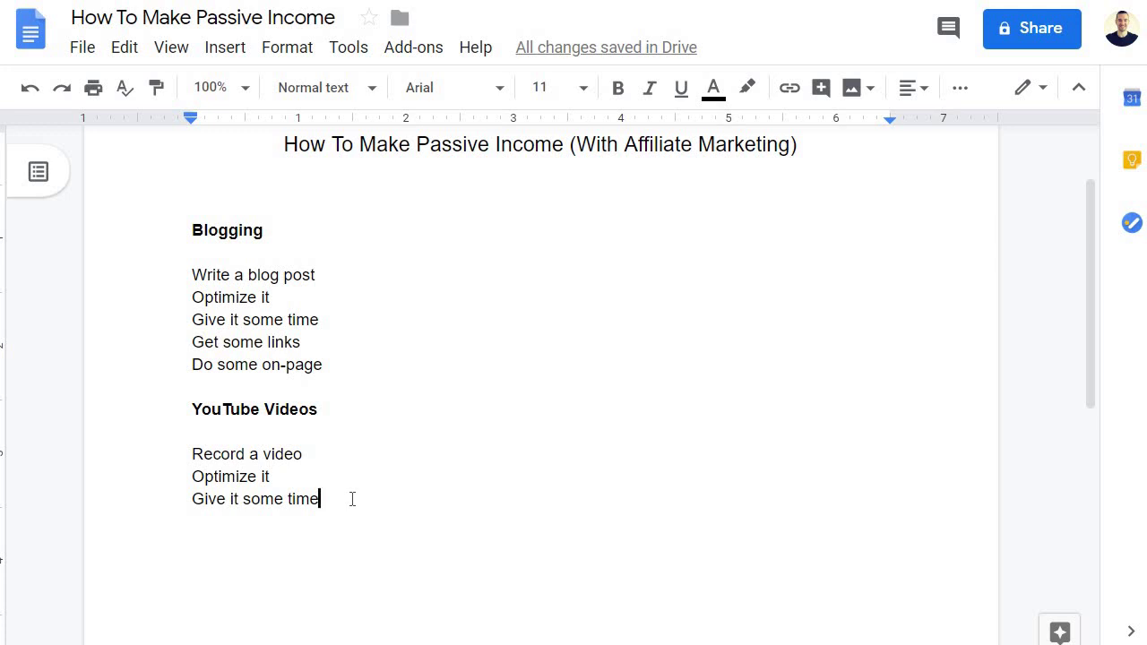
- Add an 'Email Marketing Followups' line and correct its spelling to 'Follow Ups'
{"action": "key", "text": "Return"}
{"action": "key", "text": "Return"}
{"action": "type", "text": "Ema"}
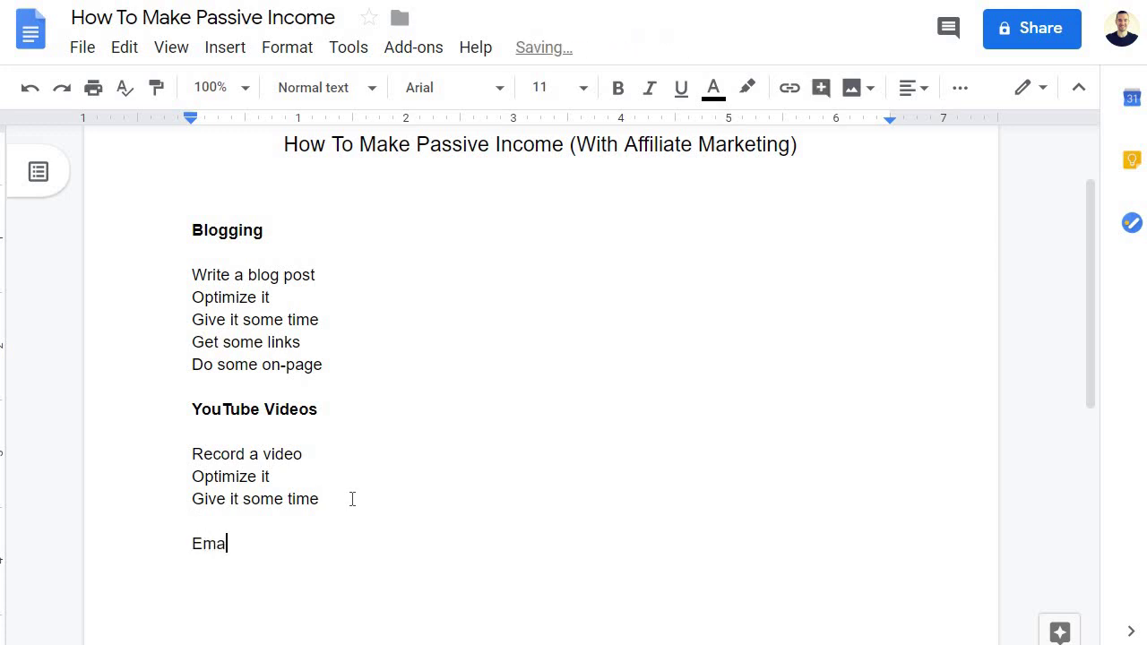
{"action": "type", "text": "il Marketing Followups"}
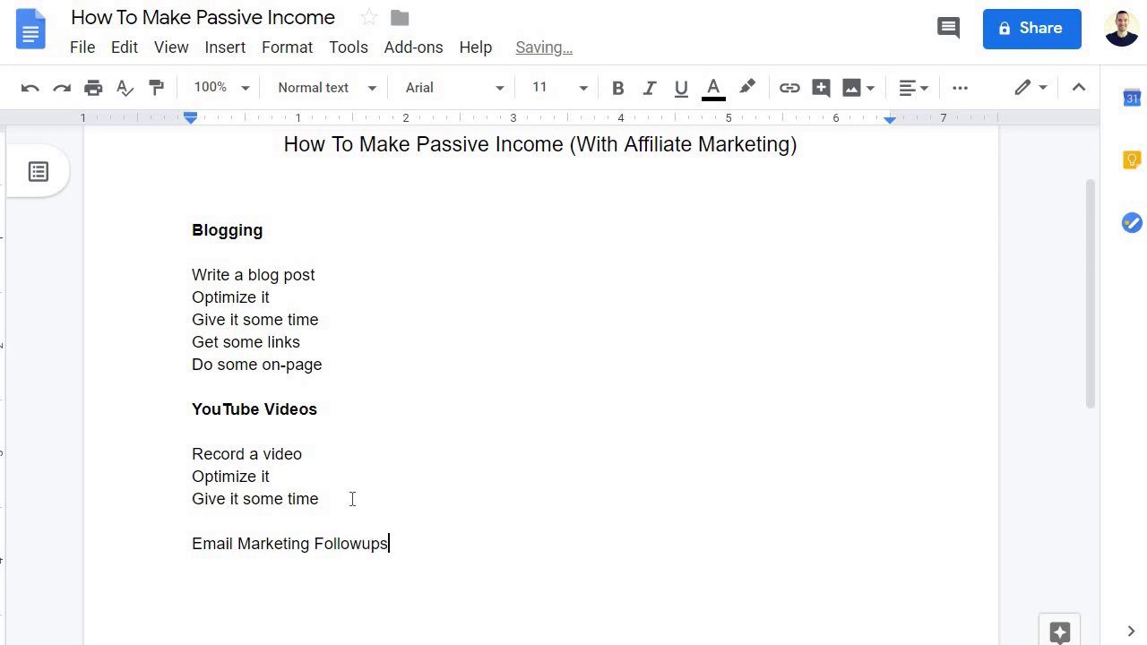
{"action": "key", "text": "Return"}
{"action": "key", "text": "Return"}
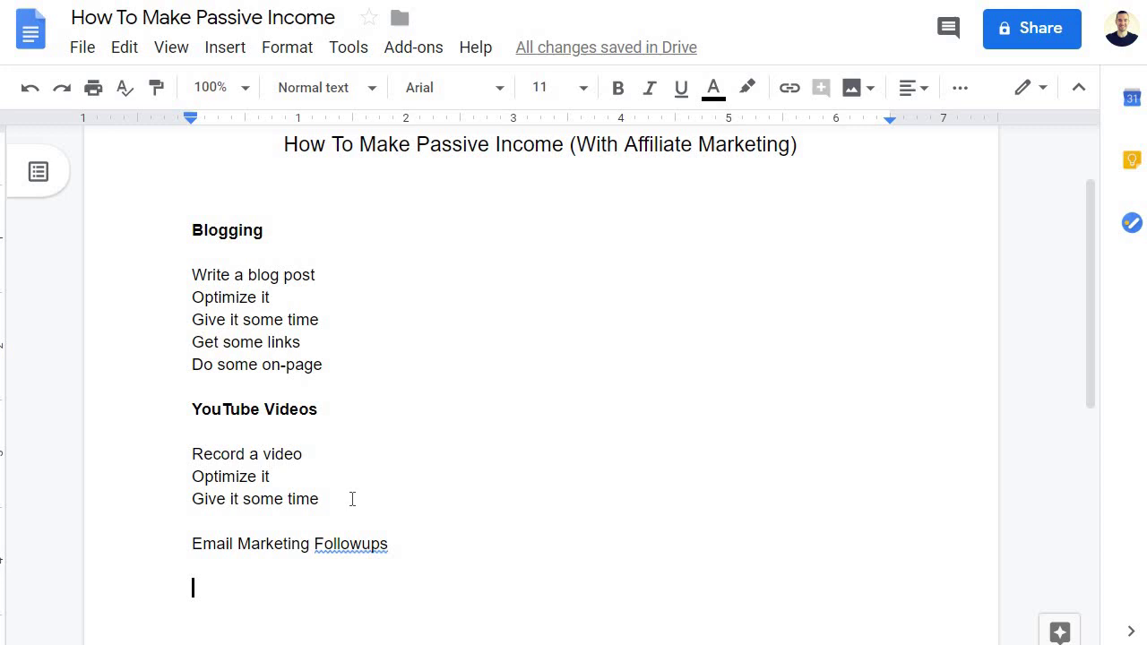
{"action": "left_click", "coordinate": [342, 548]}
{"action": "left_click", "coordinate": [385, 374]}
- Write three email lines: Doing emails as you go, Adding to your autoresponder series, Continuing the process
{"action": "type", "text": "Doing e"}
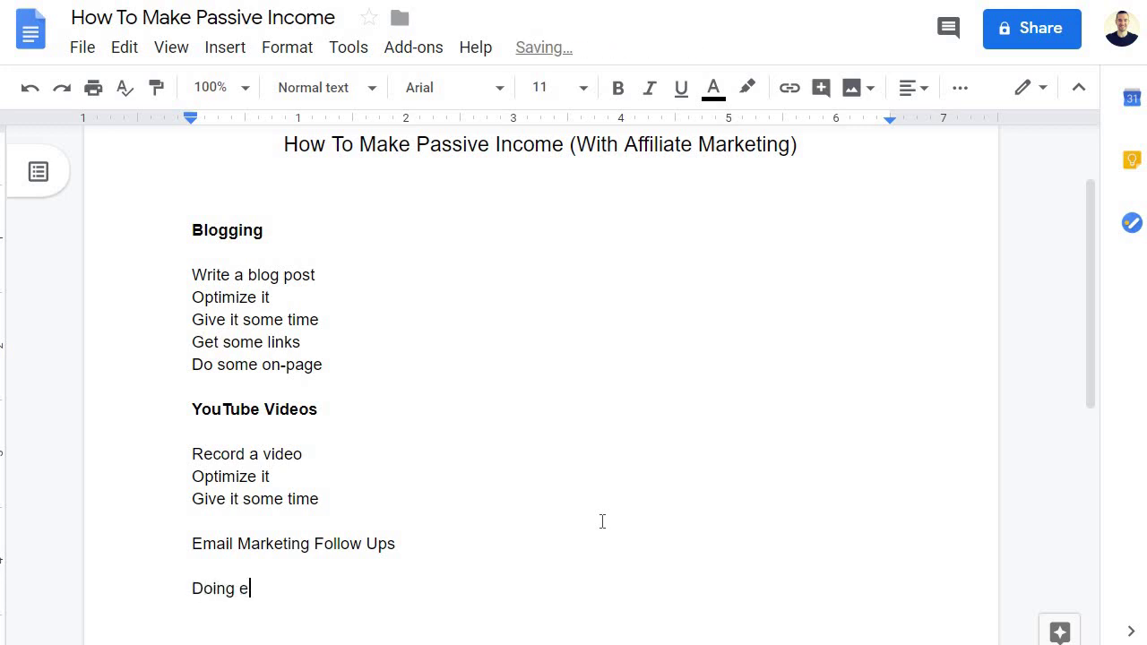
{"action": "type", "text": "mails as you go"}
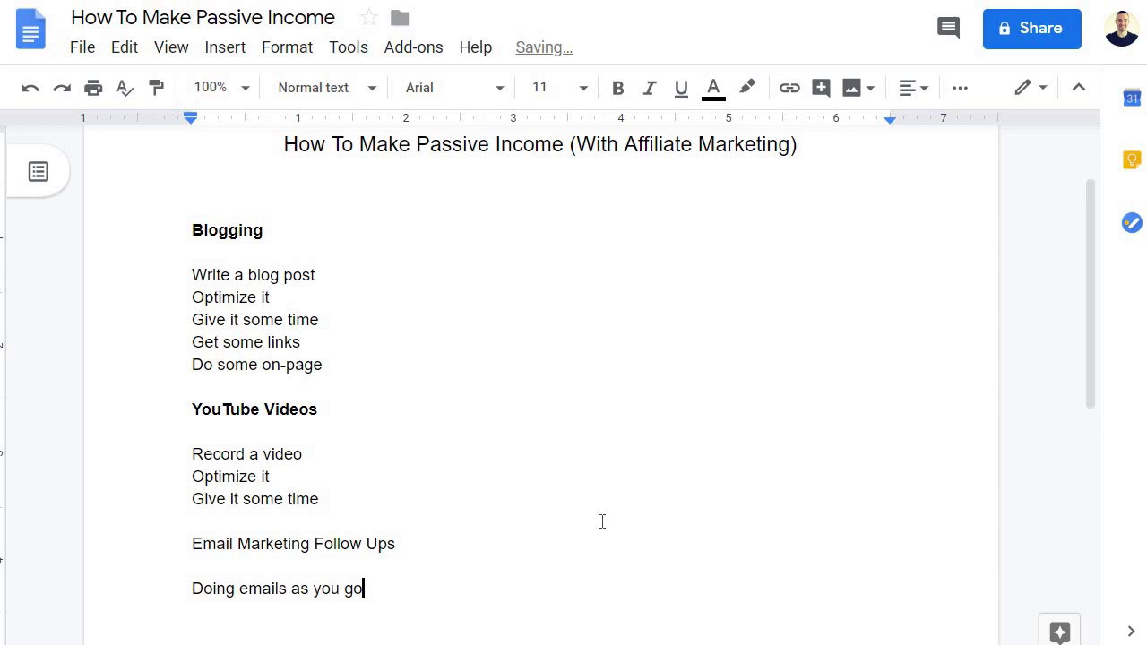
{"action": "key", "text": "Return"}
{"action": "type", "text": "Adding to your autores"}
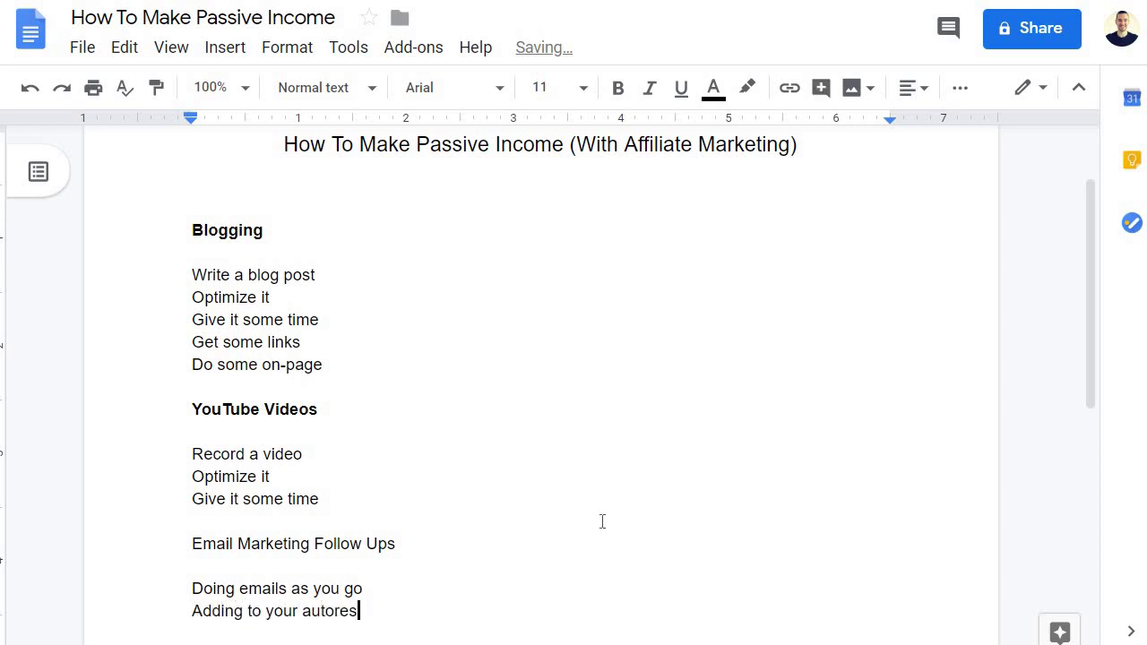
{"action": "type", "text": "ponder series"}
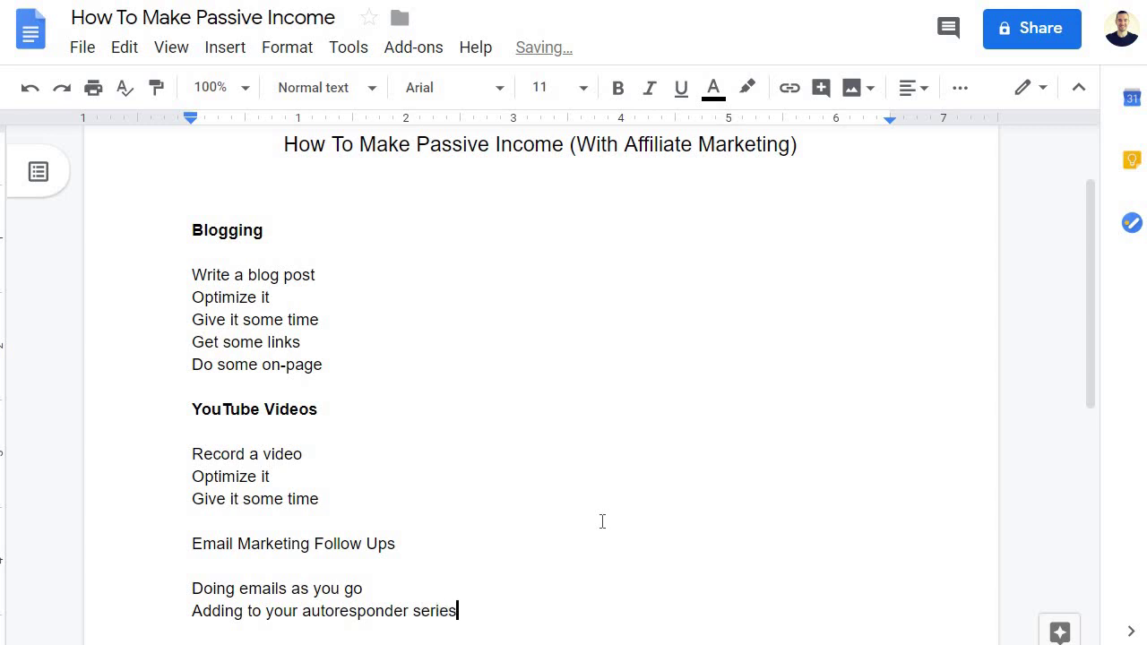
{"action": "key", "text": "Return"}
{"action": "type", "text": "Continuing the process"}
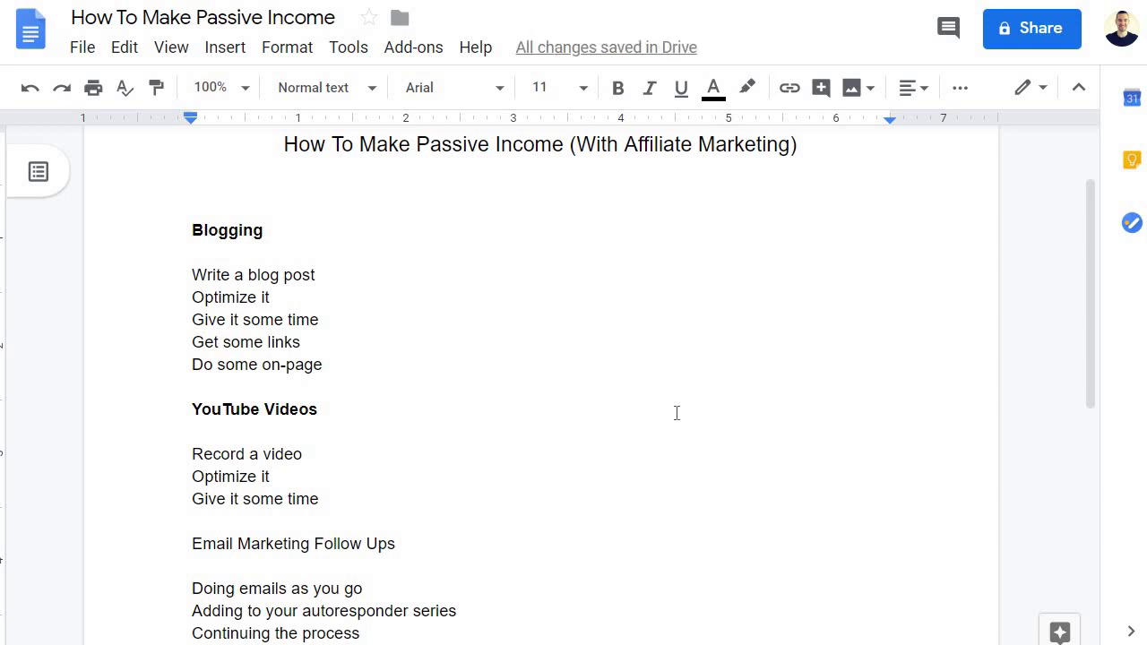
- Make the 'Email Marketing Follow Ups' heading bold
{"action": "scroll", "coordinate": [677, 413], "scroll_direction": "down", "scroll_amount": 1}
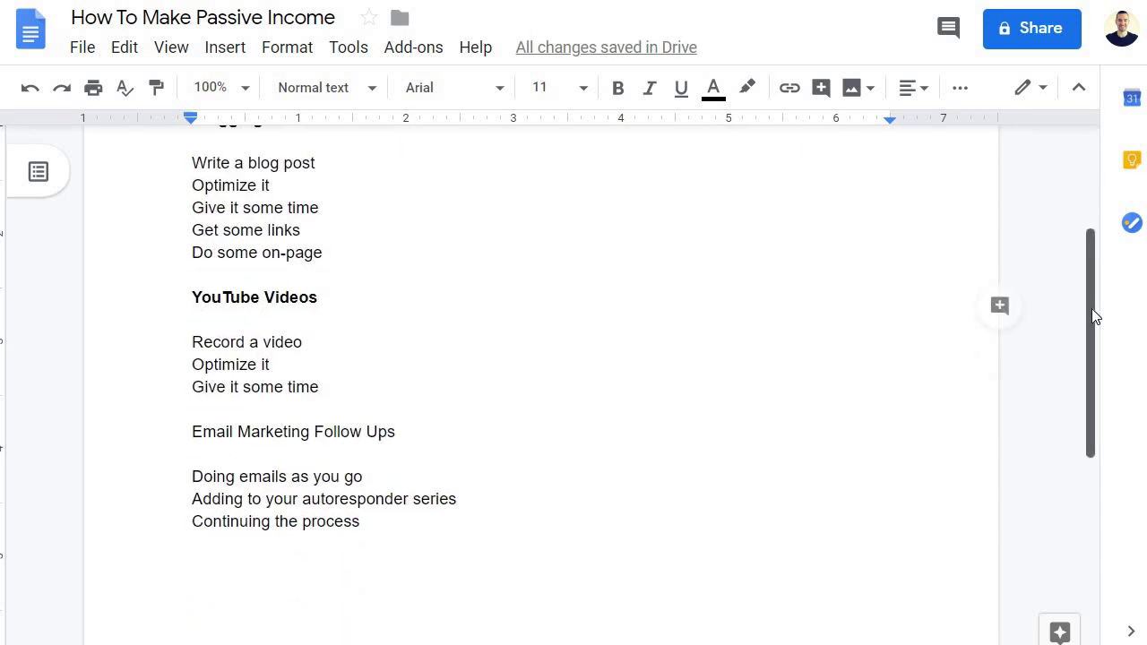
{"action": "left_click_drag", "start_coordinate": [1091, 308], "coordinate": [1108, 377]}
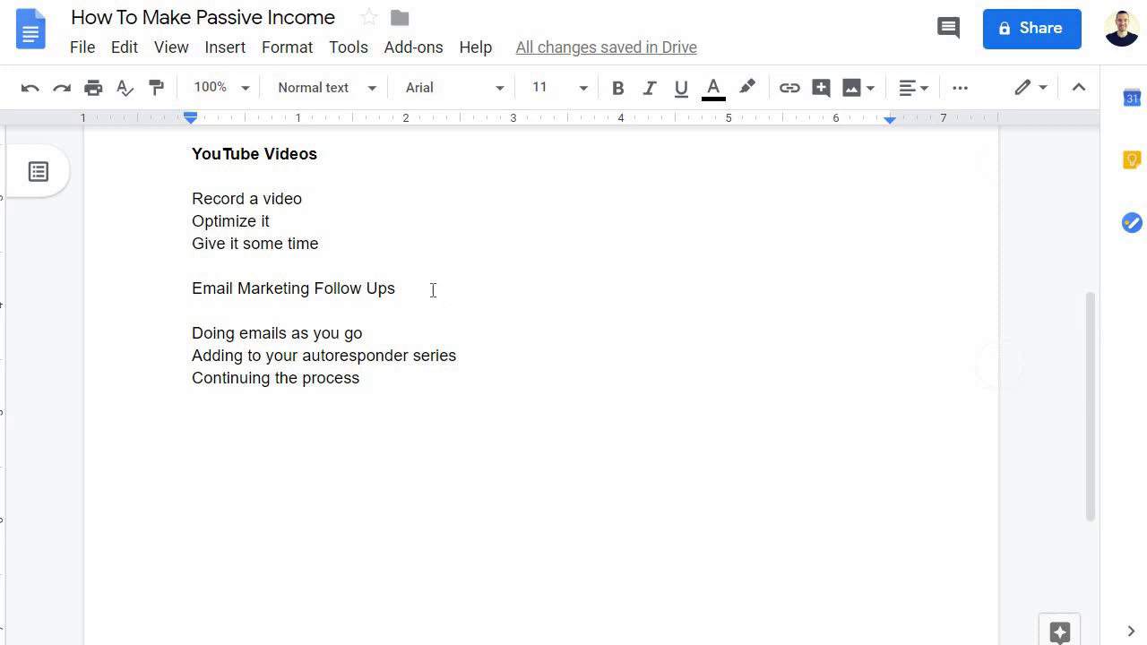
{"action": "left_click_drag", "start_coordinate": [433, 290], "coordinate": [180, 284]}
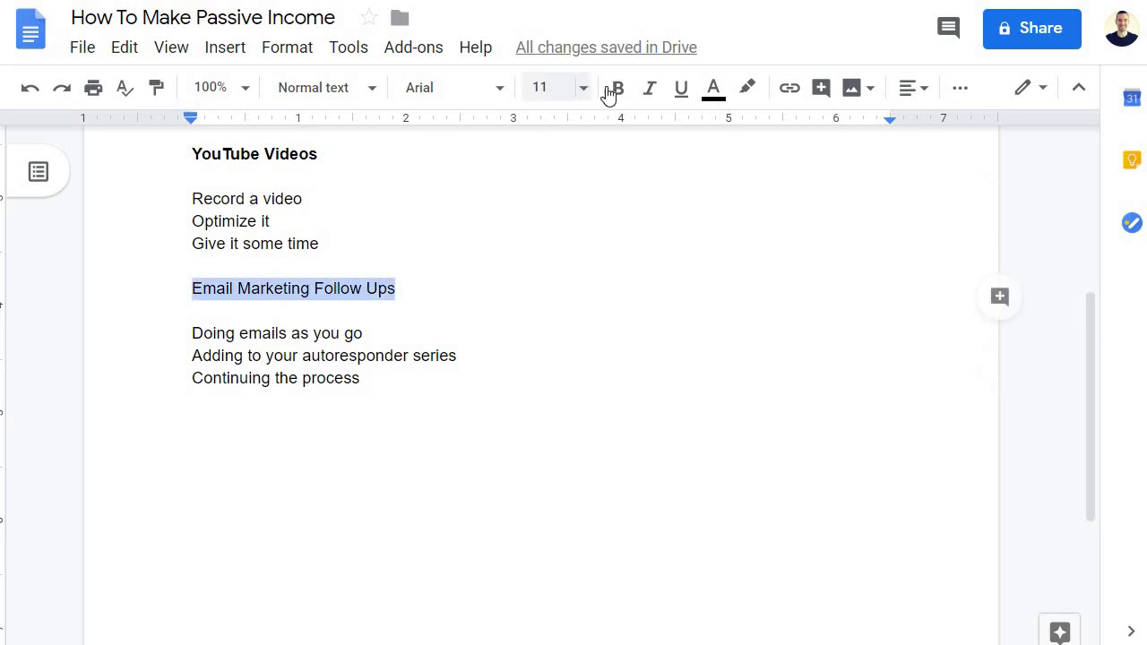
{"action": "left_click", "coordinate": [617, 90]}
{"action": "left_click", "coordinate": [431, 378]}
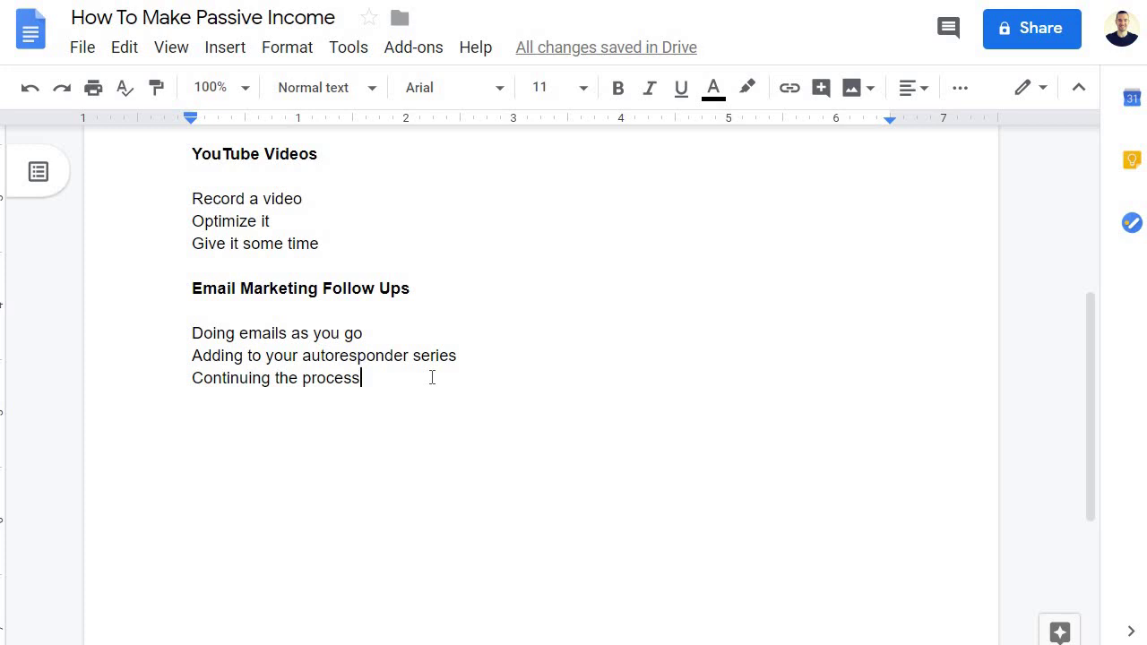
- Add a 'Recurring Offers' heading with the line 'They are usually really good' below it
{"action": "key", "text": "Return"}
{"action": "key", "text": "Return"}
{"action": "type", "text": "Re"}
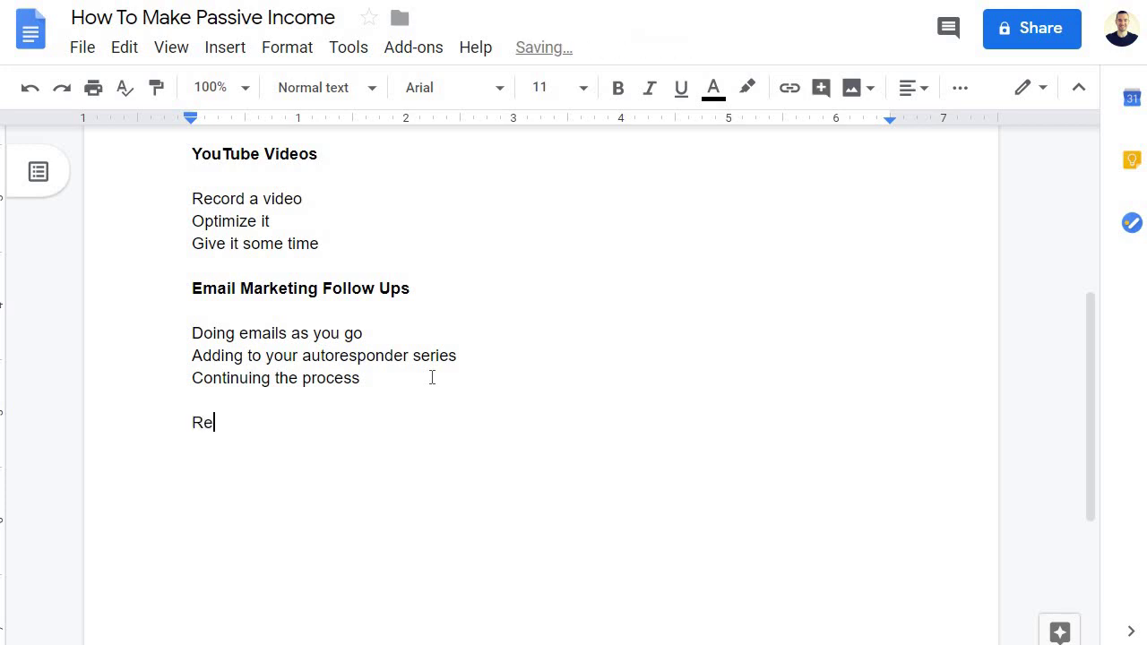
{"action": "type", "text": "curring Offers"}
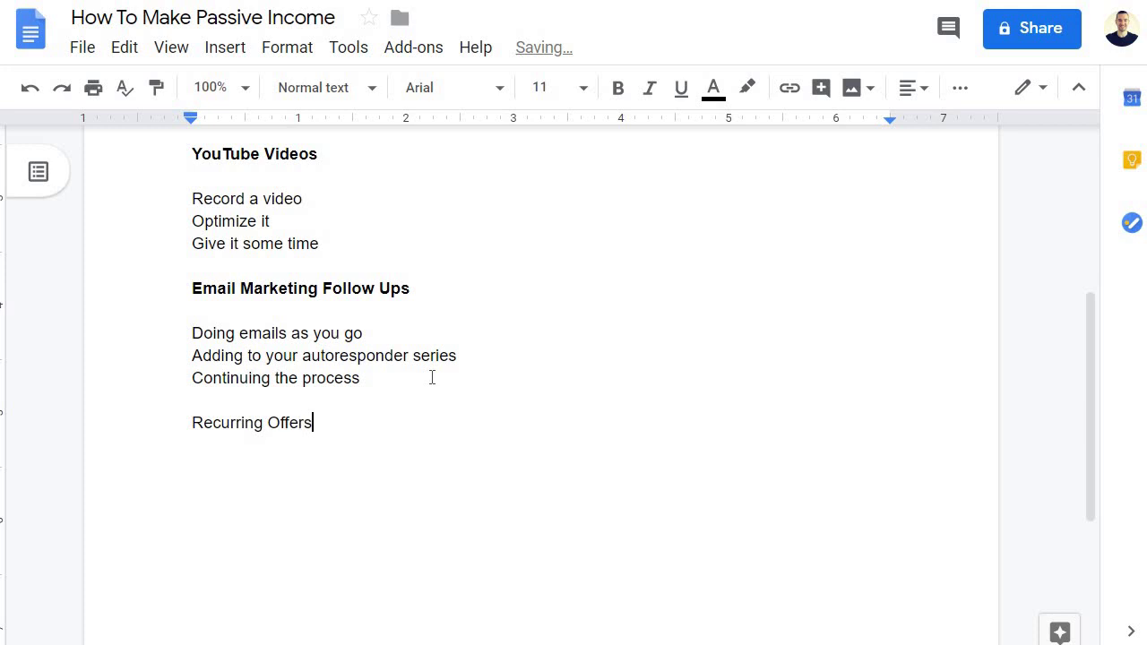
{"action": "key", "text": "Return"}
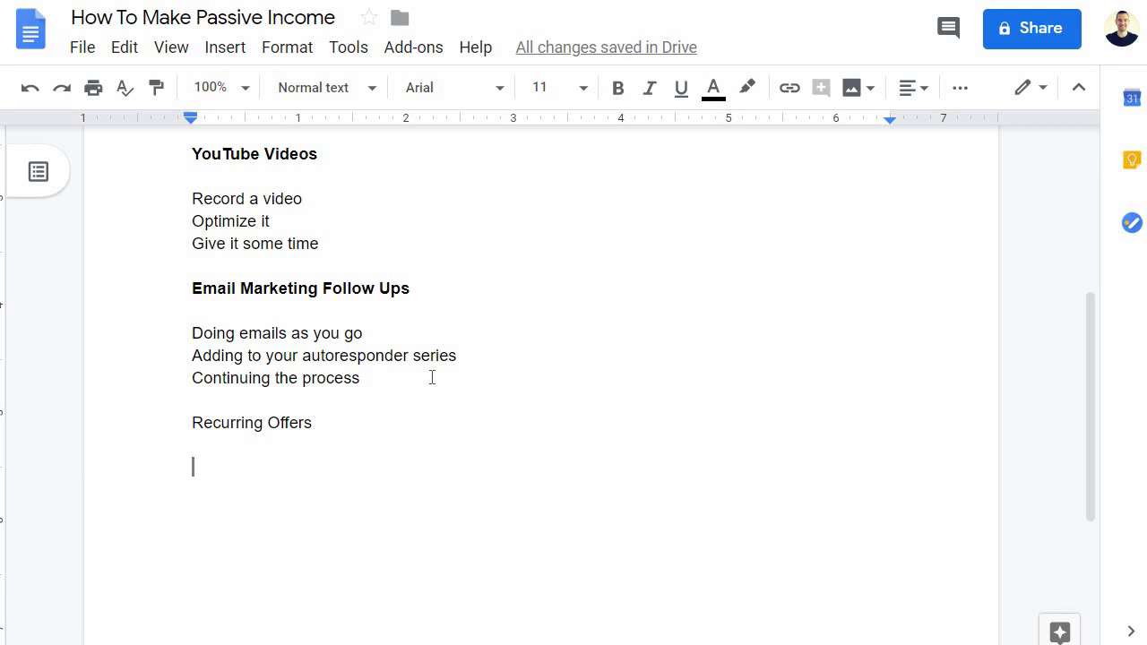
{"action": "type", "text": "They are usualyl re"}
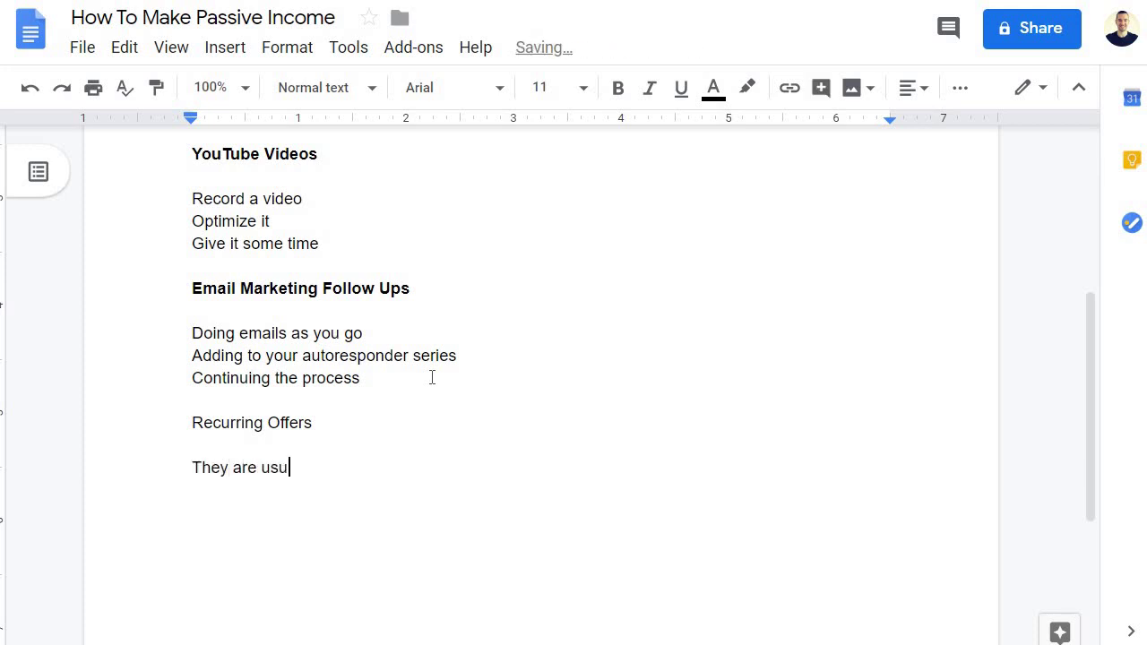
{"action": "key", "text": "BackSpace"}
{"action": "key", "text": "BackSpace"}
{"action": "key", "text": "BackSpace"}
{"action": "key", "text": "BackSpace"}
{"action": "key", "text": "BackSpace"}
{"action": "type", "text": "ly really good"}
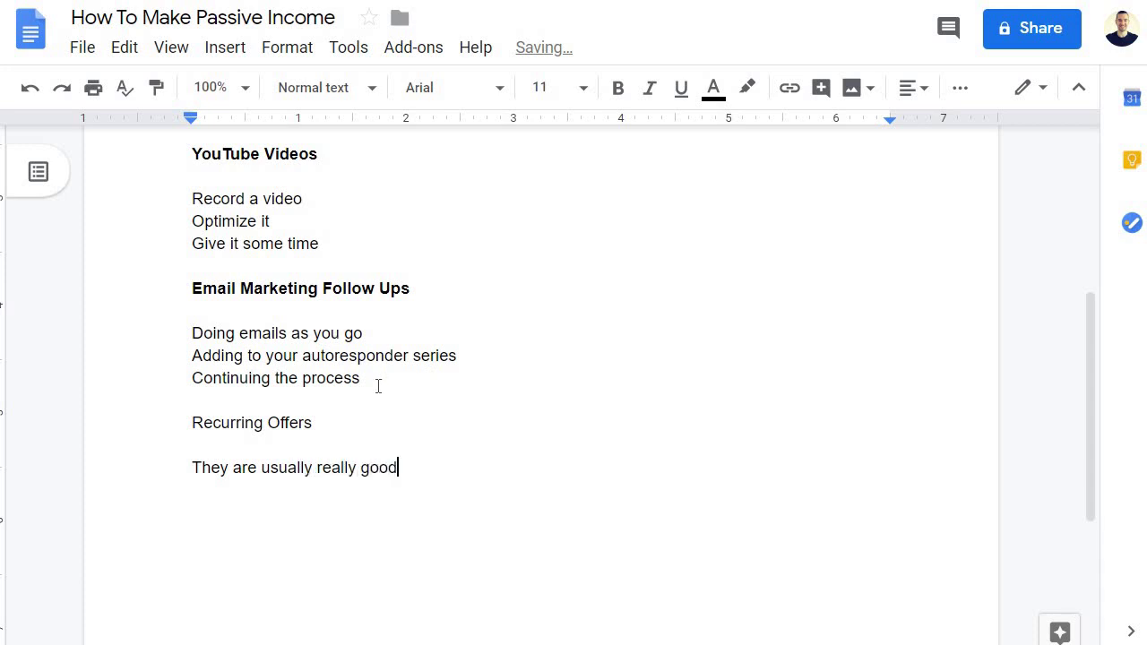
- Make the 'Recurring Offers' heading bold
{"action": "left_click_drag", "start_coordinate": [320, 421], "coordinate": [187, 403]}
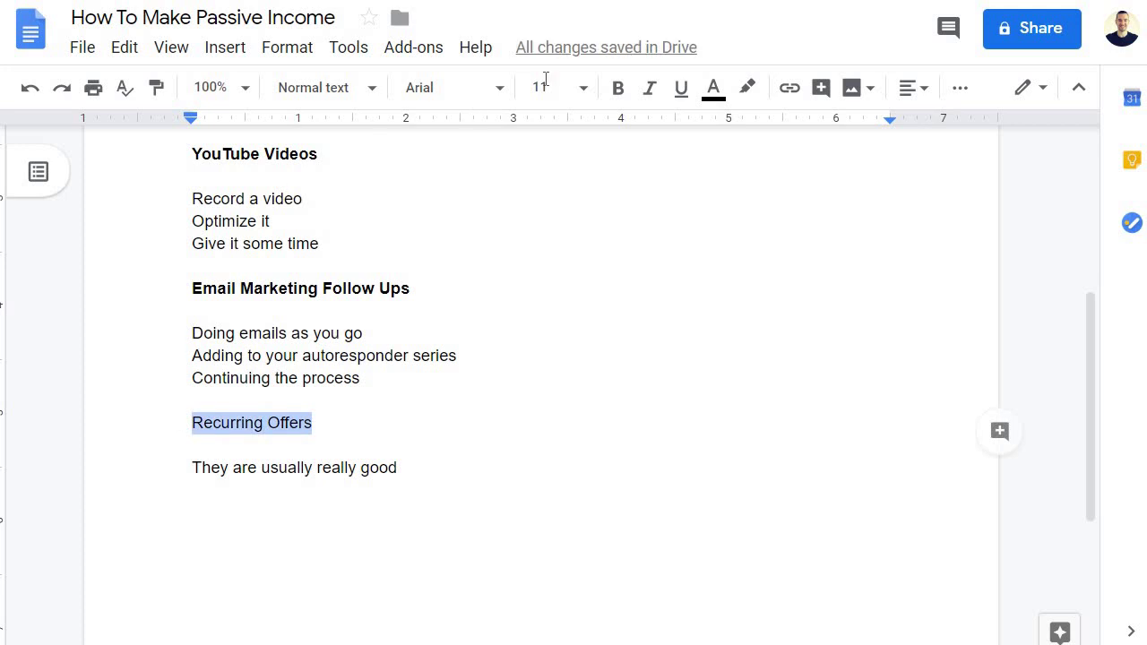
{"action": "left_click", "coordinate": [617, 93]}
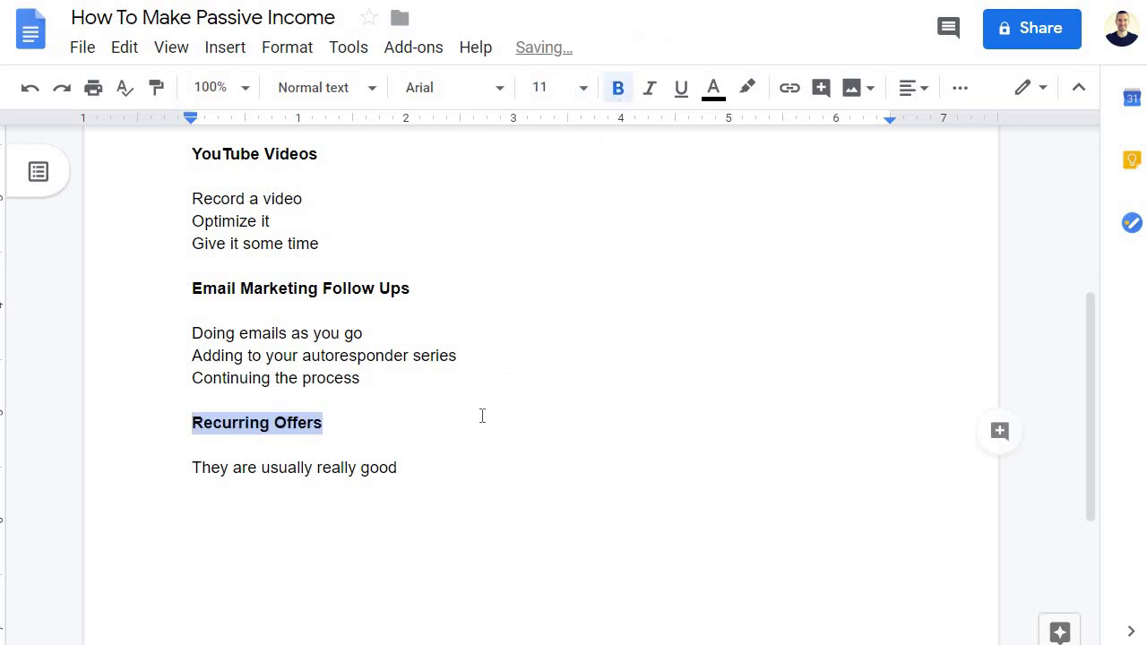
{"action": "left_click", "coordinate": [416, 468]}
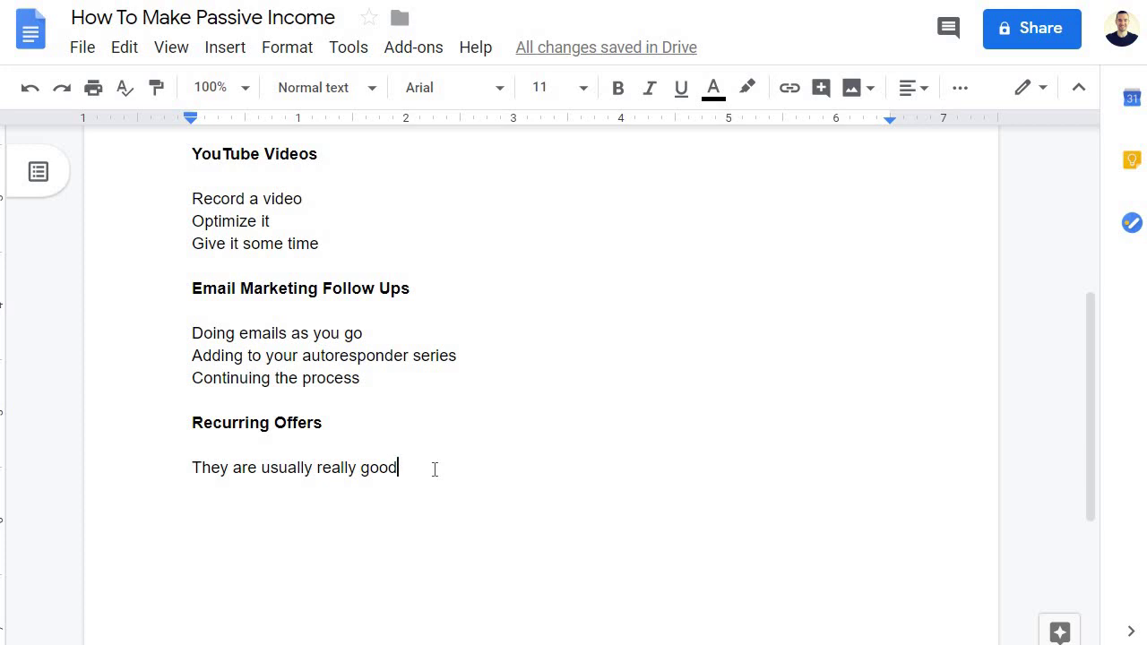
{"action": "scroll", "coordinate": [715, 423], "scroll_direction": "up", "scroll_amount": 5}
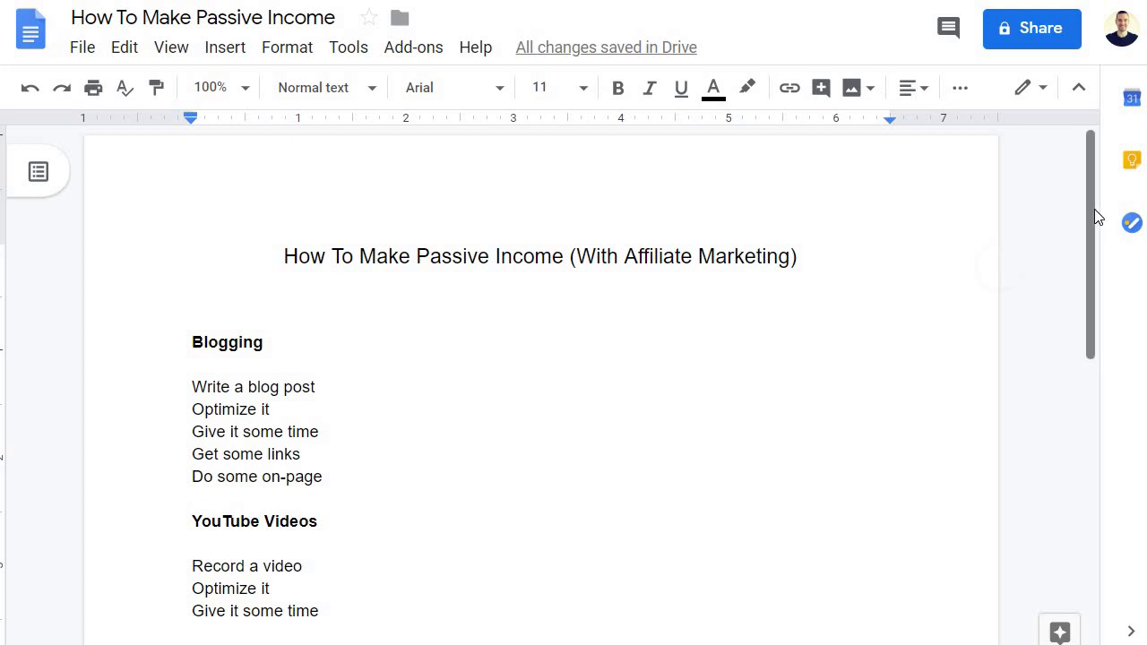
{"action": "left_click_drag", "start_coordinate": [1093, 217], "coordinate": [1122, 318]}
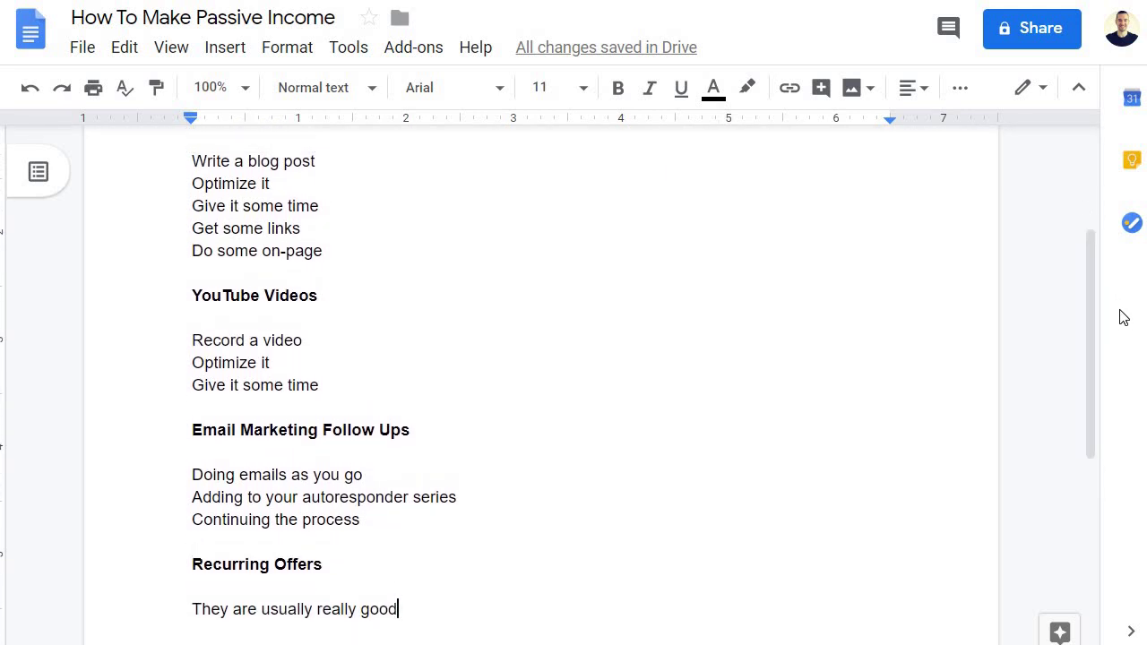